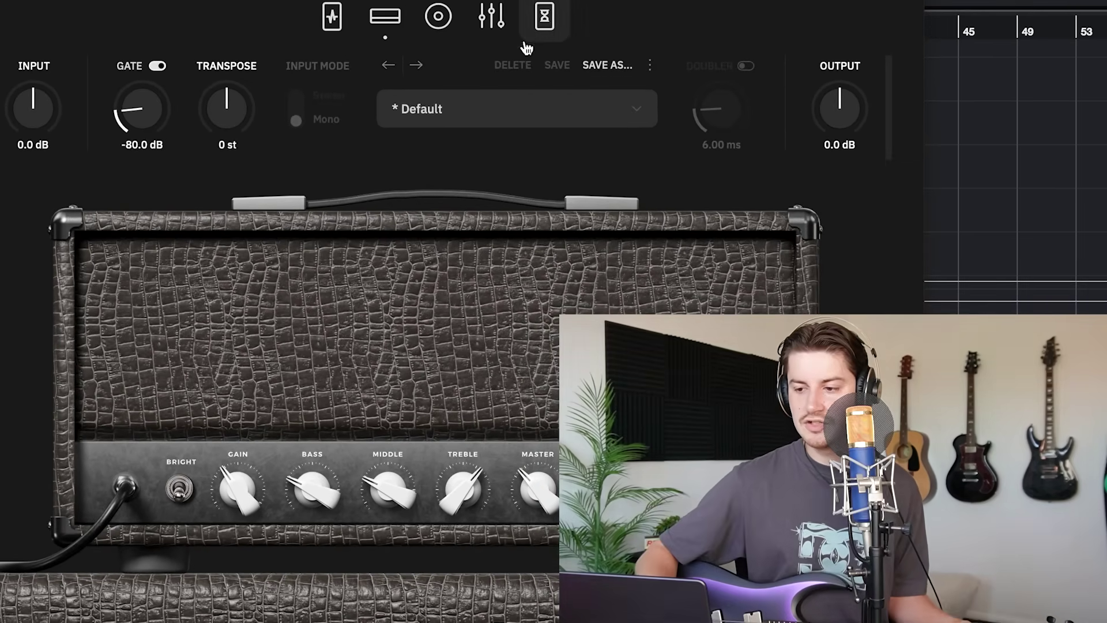
Step: Open the time-based effects section of the guitar amp plugin
{"action": "left_click", "coordinate": [545, 18]}
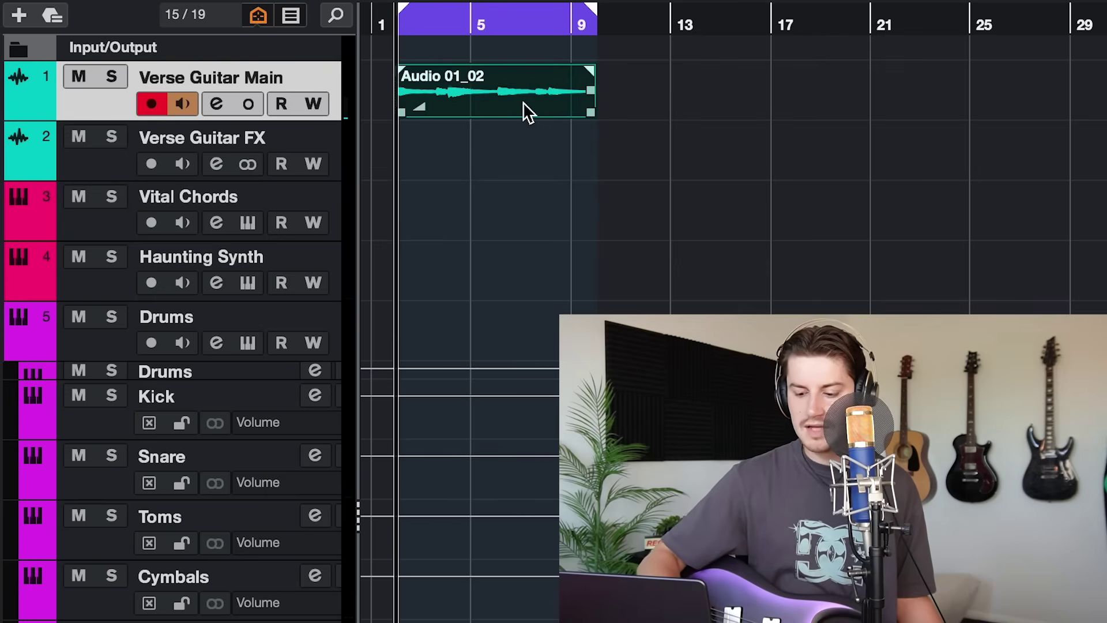
Step: Duplicate the Audio 01_02 clip twice so it repeats along the Verse Guitar Main track
{"action": "key", "text": "ctrl+d"}
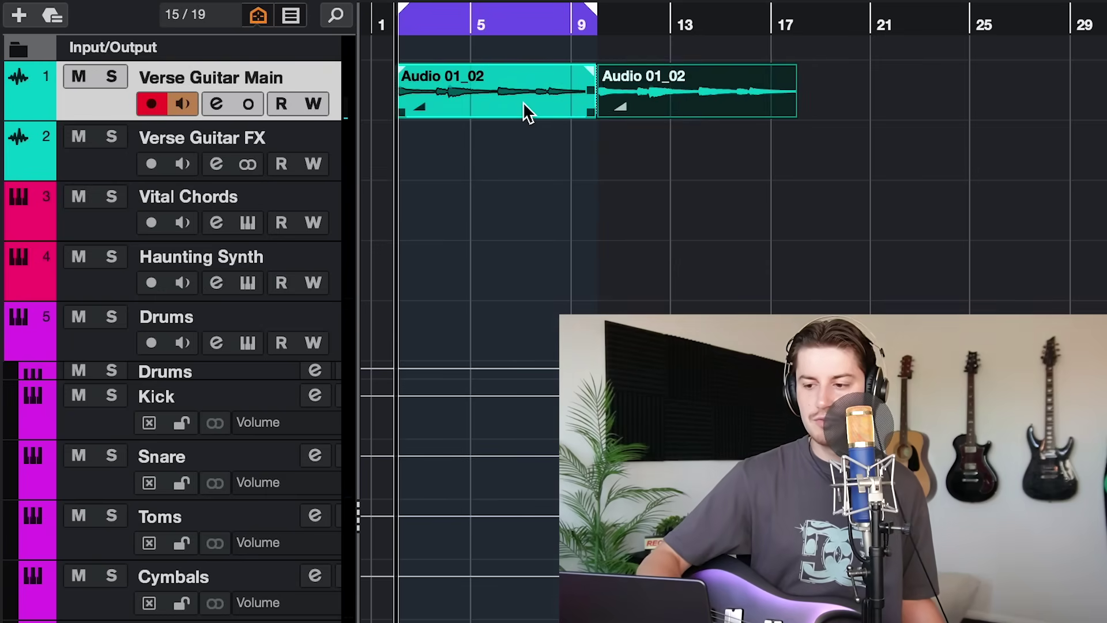
{"action": "key", "text": "ctrl+d"}
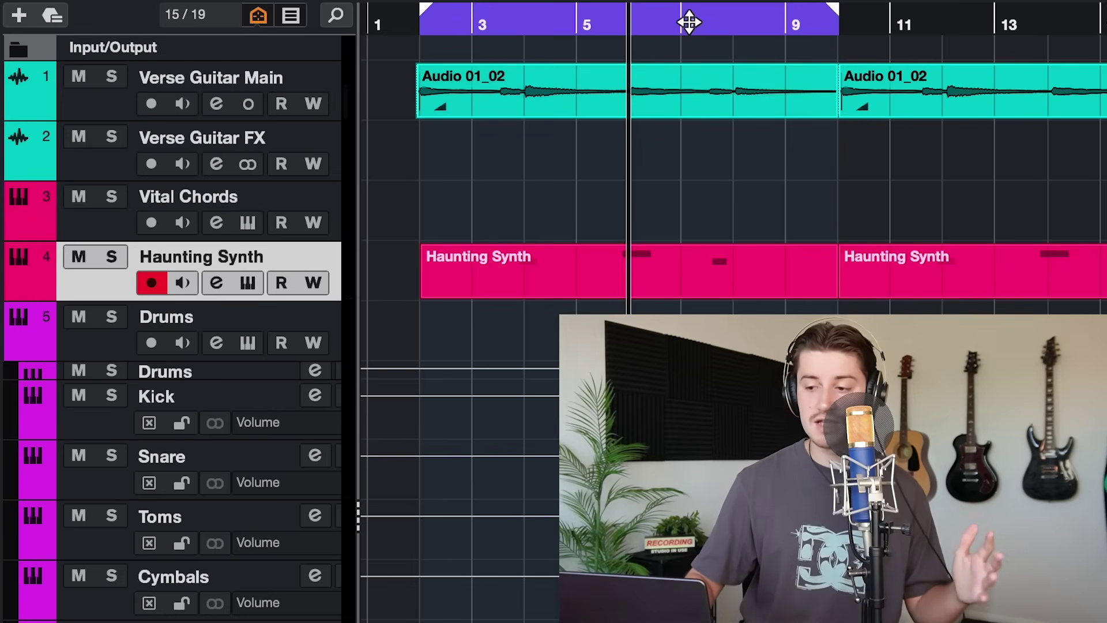
Step: Select the Drums track and review the kick's EQ and RBass inserts and the drum kit instrument
{"action": "scroll", "coordinate": [594, 145], "scroll_direction": "right", "scroll_amount": 8}
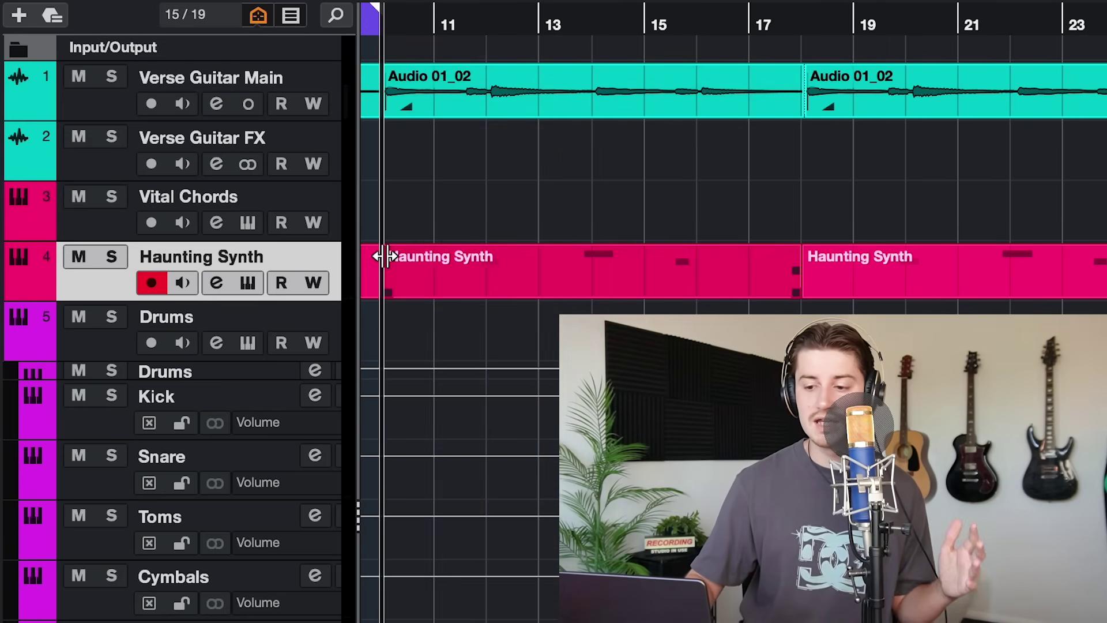
{"action": "left_click", "coordinate": [196, 318]}
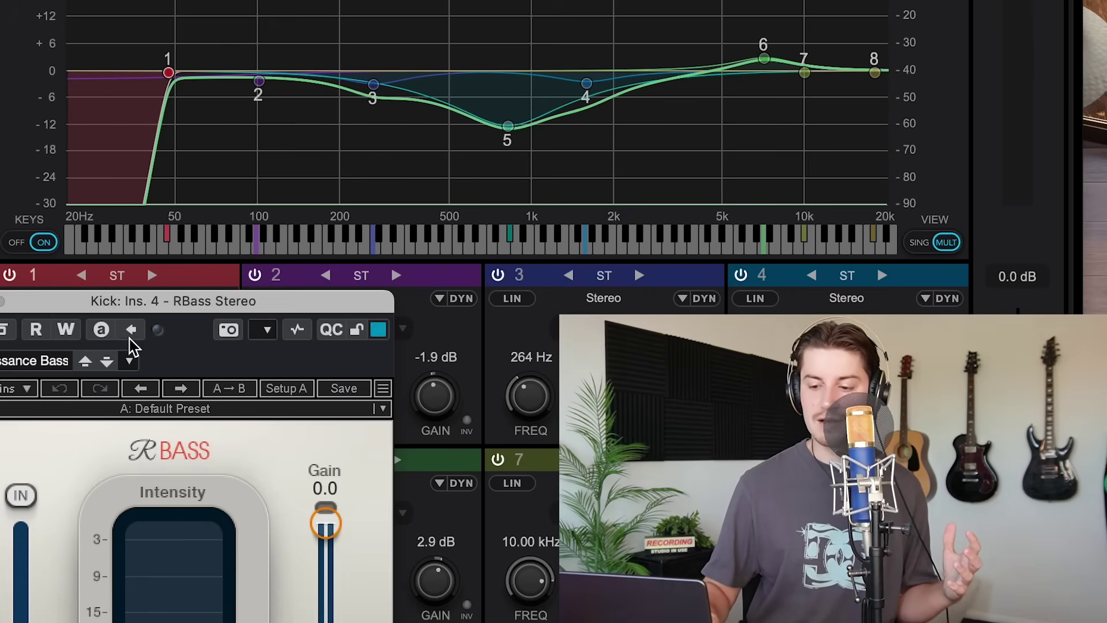
{"action": "left_click_drag", "start_coordinate": [135, 314], "coordinate": [251, 155]}
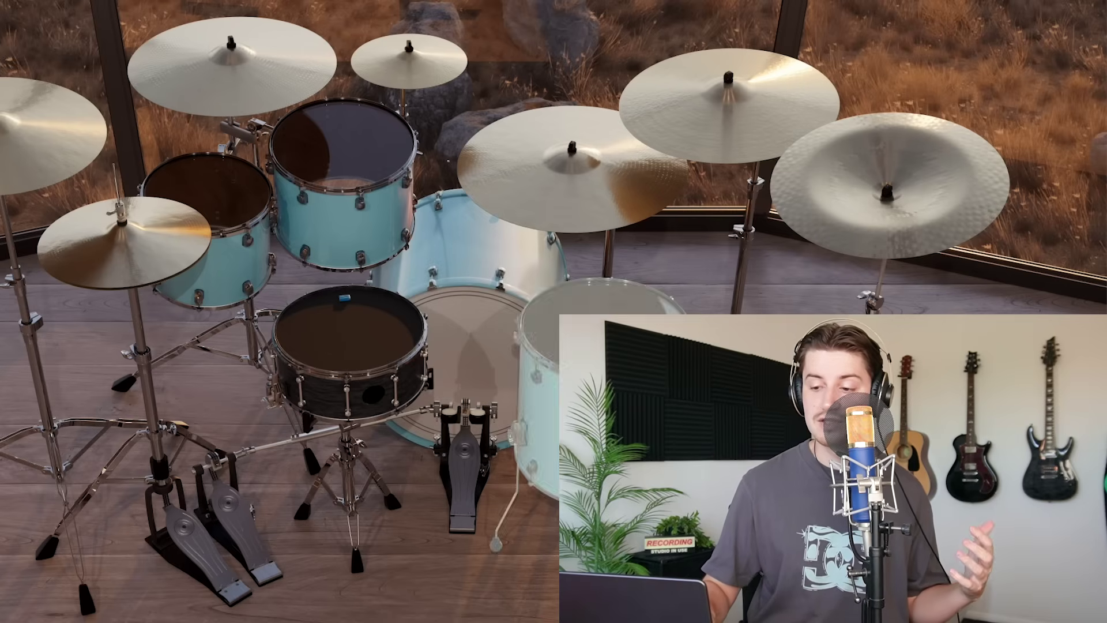
{"action": "left_click", "coordinate": [493, 336]}
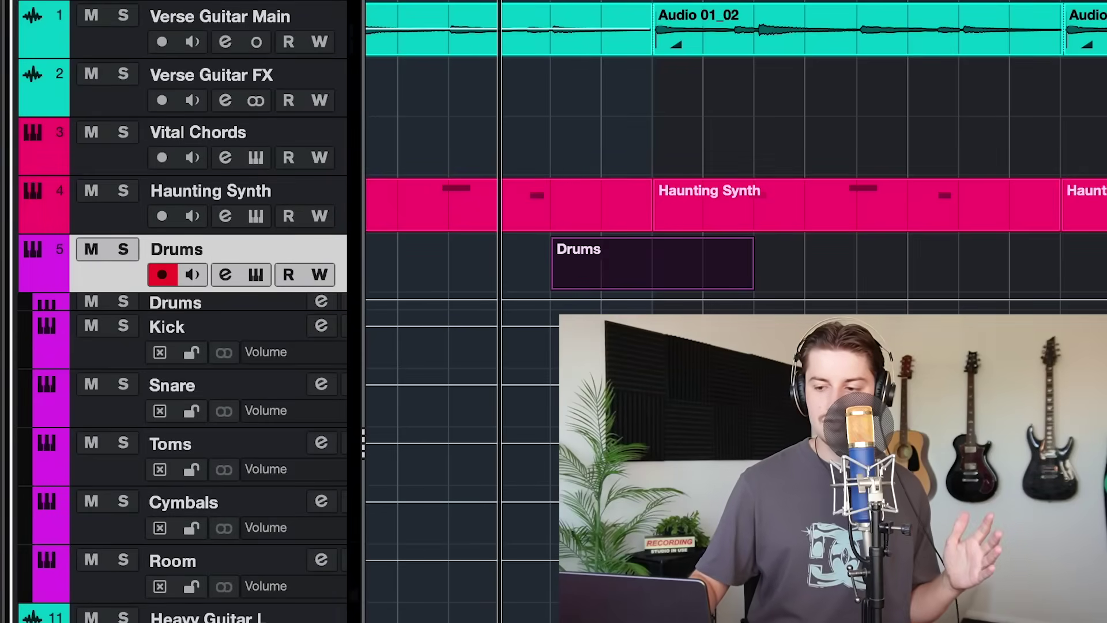
Step: Build the pickup fill in the short Drums part by adding snare, kick and Open Hat 1 hits around the first kick
{"action": "scroll", "coordinate": [566, 126], "scroll_direction": "right", "scroll_amount": 5}
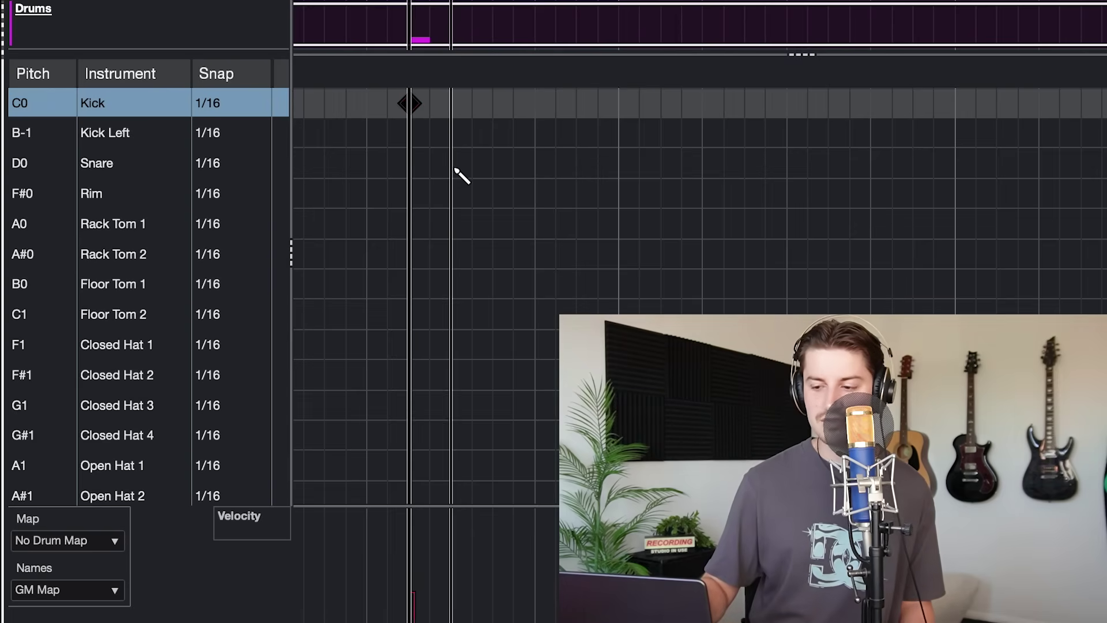
{"action": "left_click", "coordinate": [452, 163]}
{"action": "left_click", "coordinate": [528, 104]}
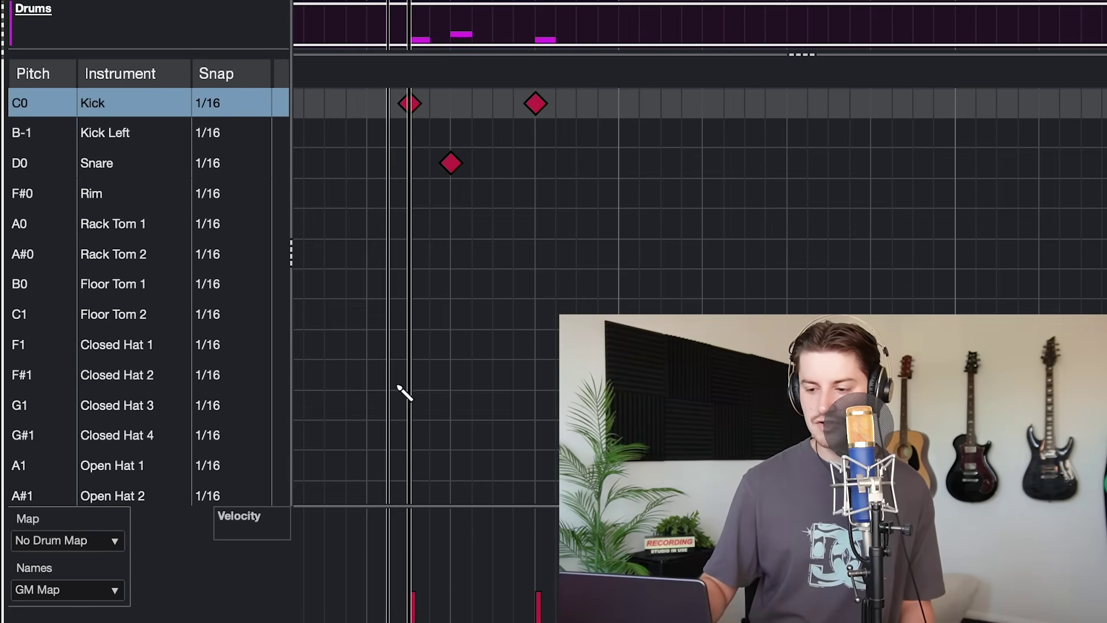
{"action": "left_click", "coordinate": [411, 464]}
{"action": "scroll", "coordinate": [426, 470], "scroll_direction": "down", "scroll_amount": 4}
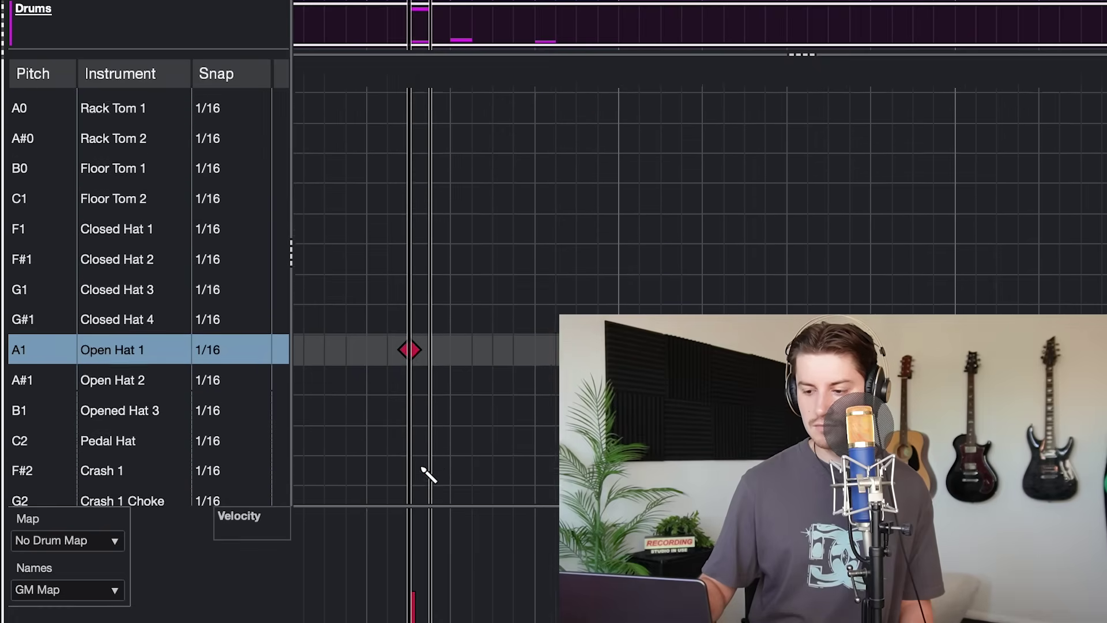
{"action": "left_click", "coordinate": [454, 425]}
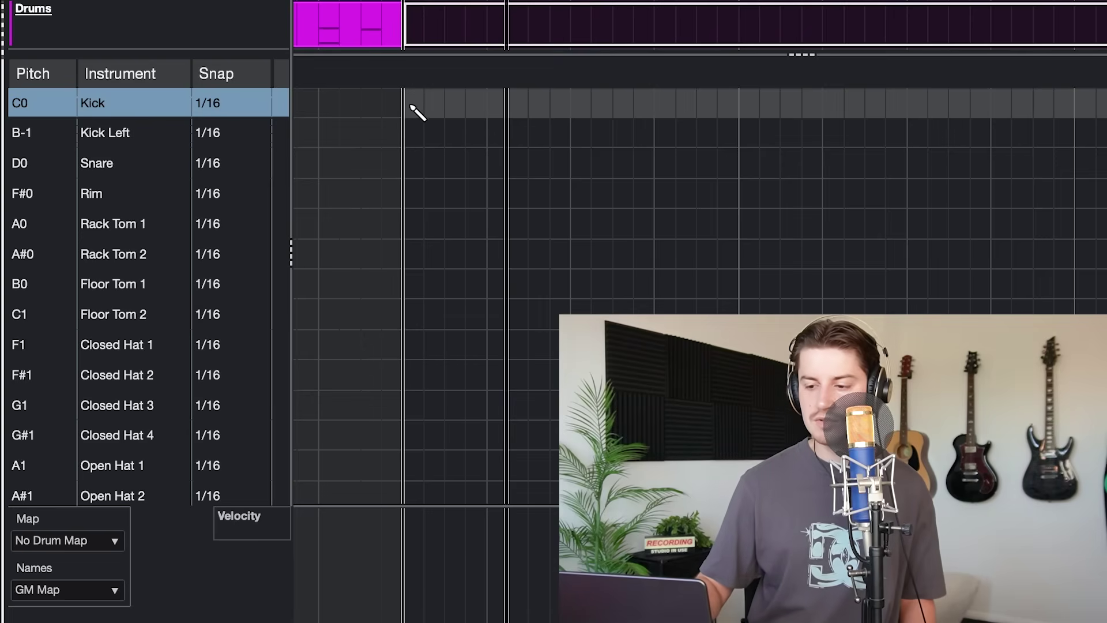
Step: Start the main drum part with kick and Open Hat 1 on beat 1 and a snare on beat 3
{"action": "left_click", "coordinate": [571, 163]}
{"action": "scroll", "coordinate": [411, 480], "scroll_direction": "down", "scroll_amount": 2}
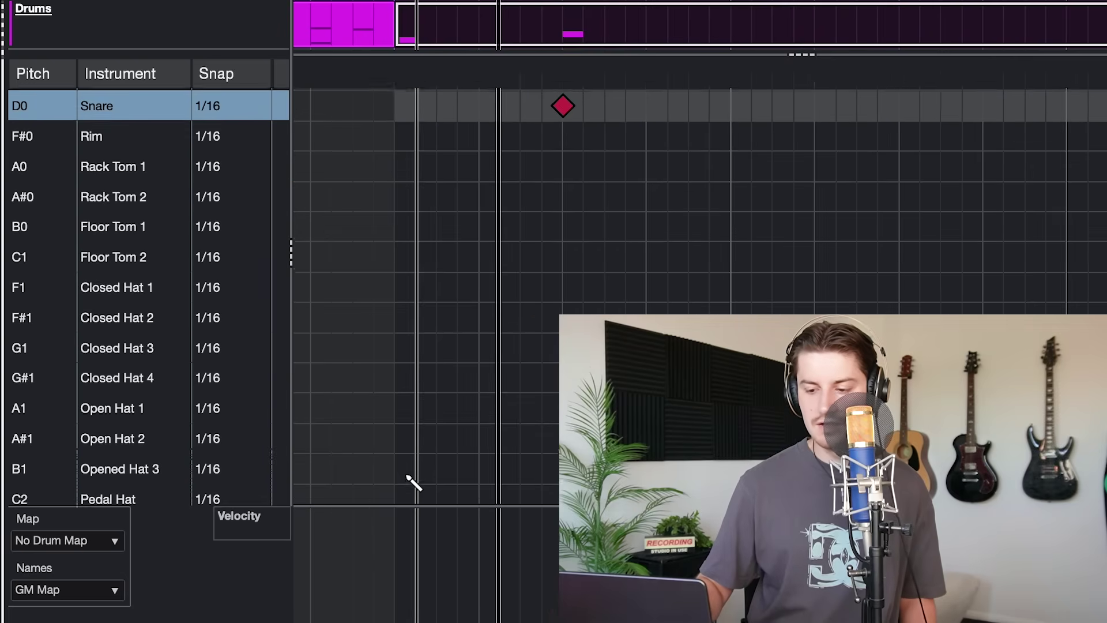
{"action": "left_click", "coordinate": [400, 427]}
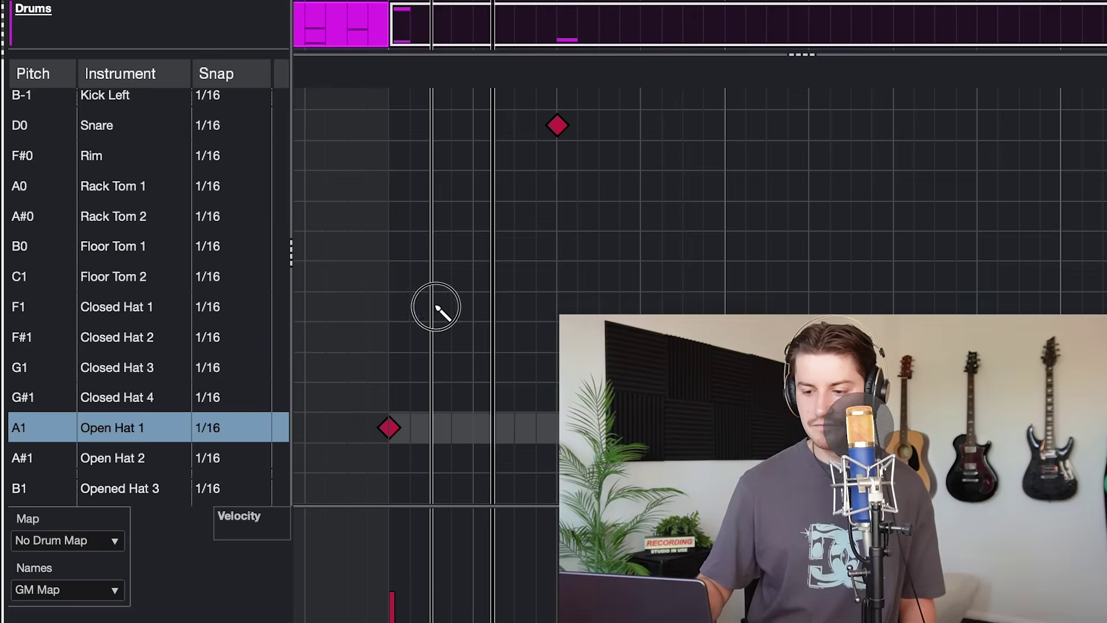
Step: Program alternating Closed Hat 2 and Closed Hat 3 hits on eighth notes and vary the Closed Hat 3 velocities
{"action": "left_click", "coordinate": [437, 306]}
{"action": "left_click", "coordinate": [474, 367]}
{"action": "left_click", "coordinate": [437, 332]}
{"action": "left_click_drag", "start_coordinate": [433, 307], "coordinate": [433, 344]}
{"action": "left_click", "coordinate": [515, 337]}
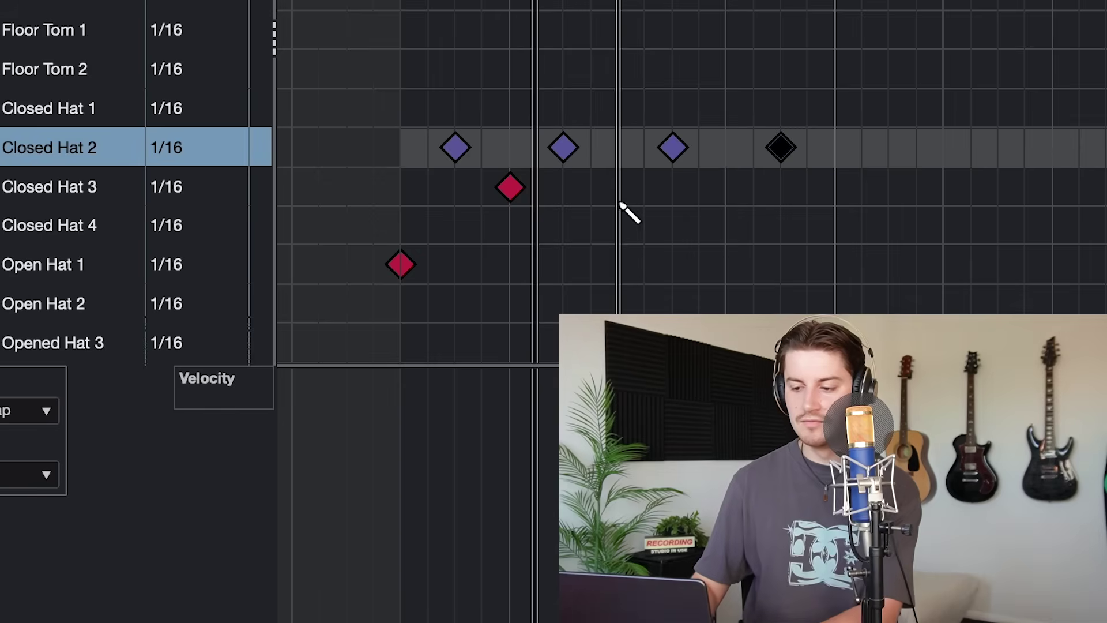
{"action": "left_click", "coordinate": [618, 185]}
{"action": "left_click_drag", "start_coordinate": [159, 274], "coordinate": [259, 204]}
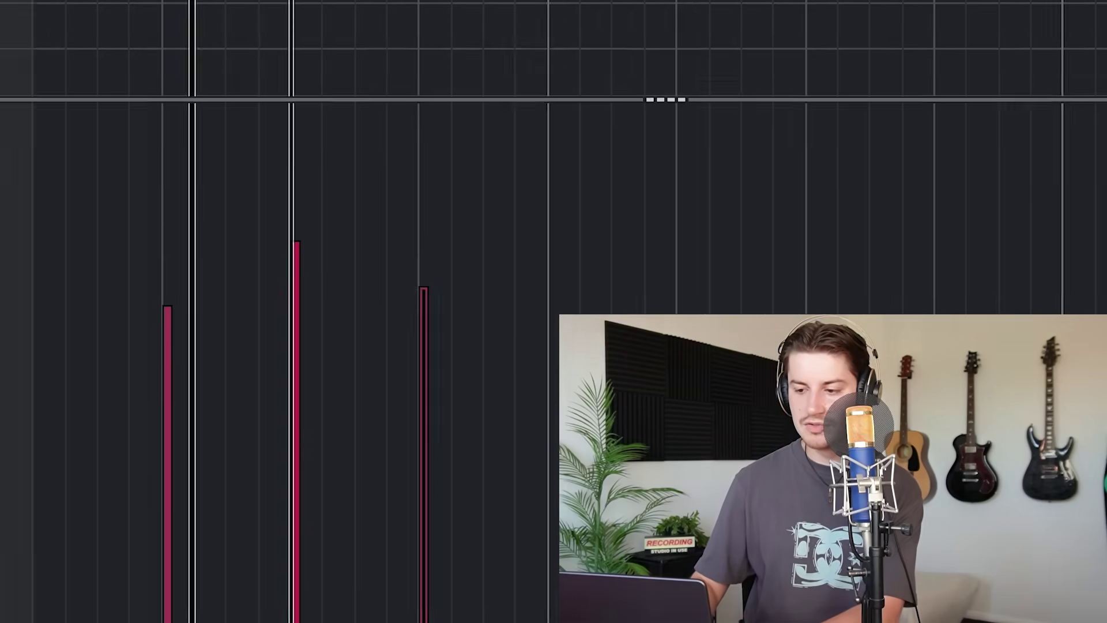
Step: Add a softer ghost snare a sixteenth note before the beat 3 snare and play the pattern back
{"action": "left_click", "coordinate": [510, 70]}
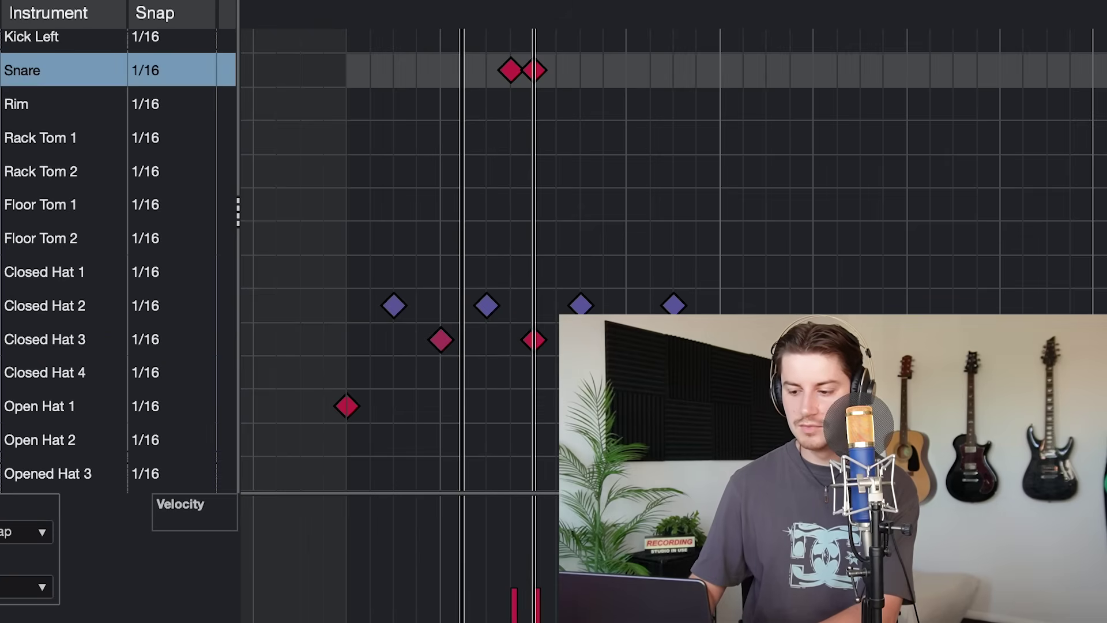
{"action": "scroll", "coordinate": [484, 215], "scroll_direction": "up", "scroll_amount": 2}
{"action": "key", "text": "space"}
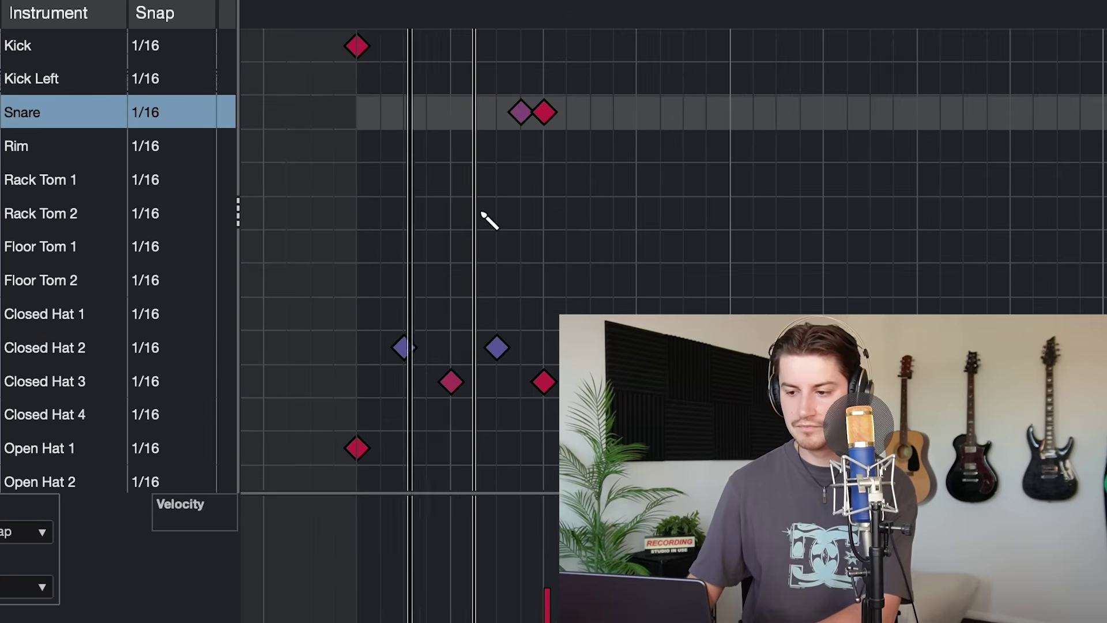
{"action": "scroll", "coordinate": [485, 215], "scroll_direction": "up", "scroll_amount": 1}
{"action": "key", "text": "space"}
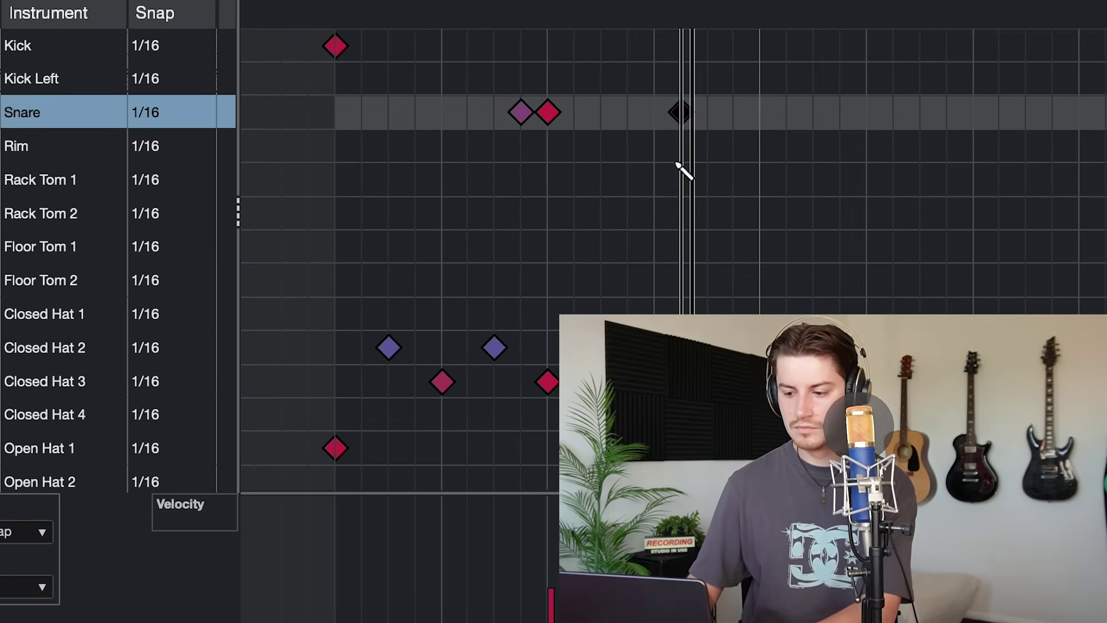
Step: Add kick hits an eighth note after beats 4 and 1 of the first bar, auditioning the groove in between
{"action": "left_click", "coordinate": [708, 46]}
{"action": "scroll", "coordinate": [437, 197], "scroll_direction": "down", "scroll_amount": 1}
{"action": "key", "text": "space"}
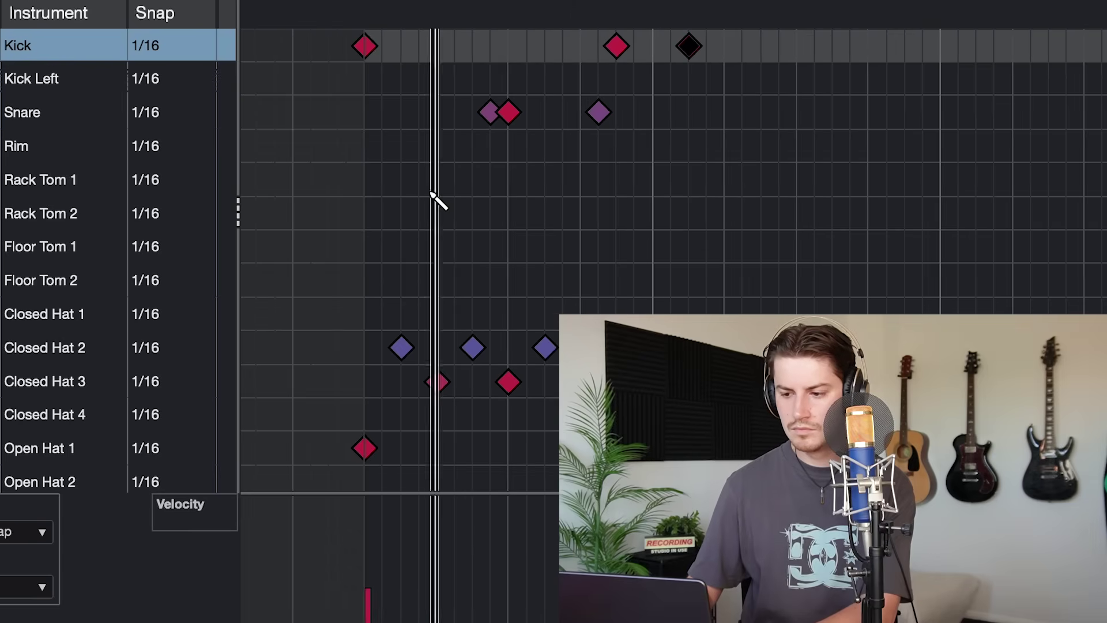
{"action": "key", "text": "space"}
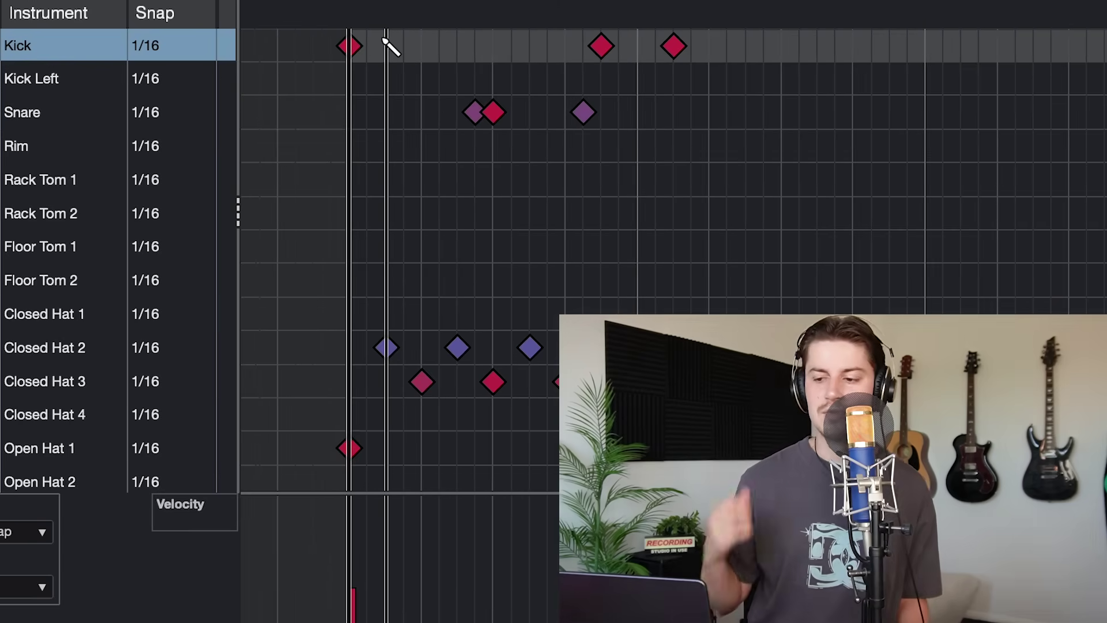
{"action": "left_click", "coordinate": [384, 45]}
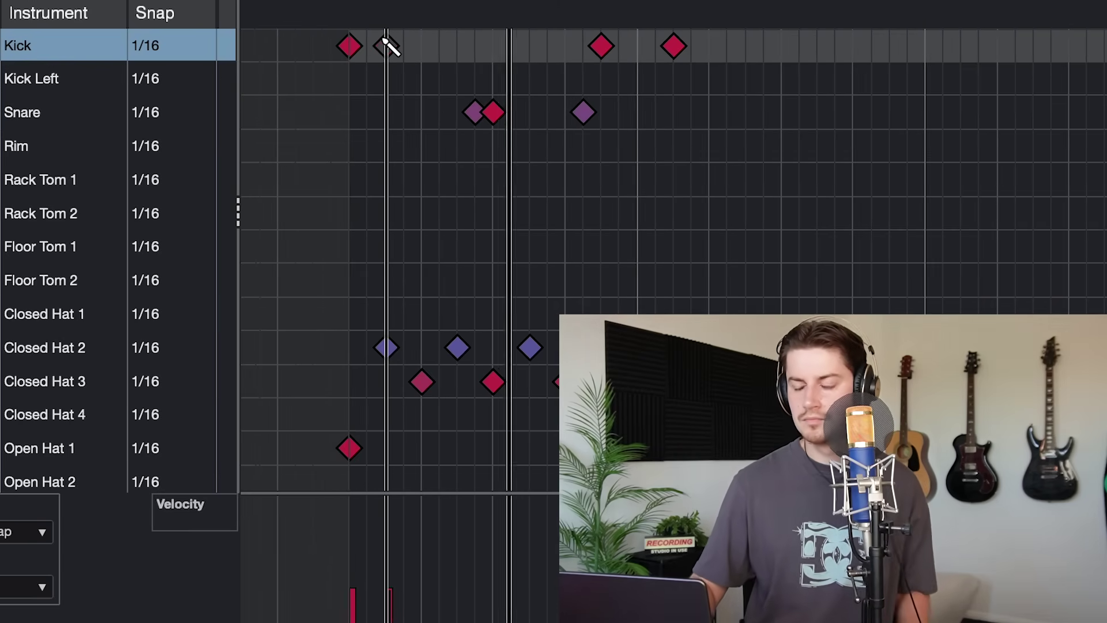
Step: Extend the second bar with a Closed Hat 2 hit and an extra snare after beat 3, and select the first Closed Hat 3 hit
{"action": "left_click", "coordinate": [745, 347]}
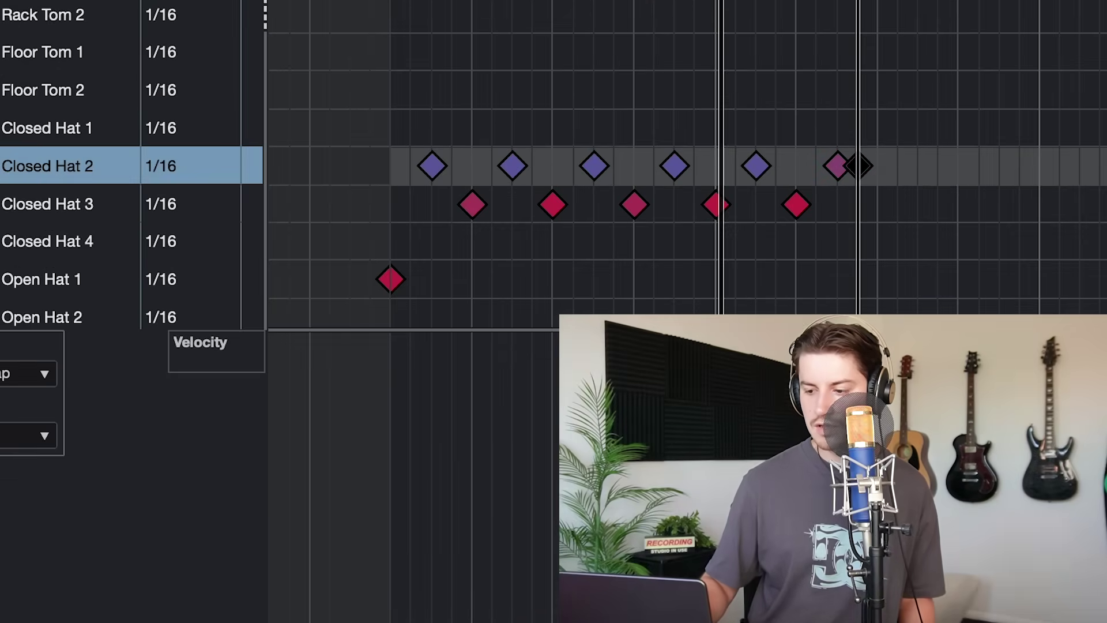
{"action": "left_click", "coordinate": [819, 112]}
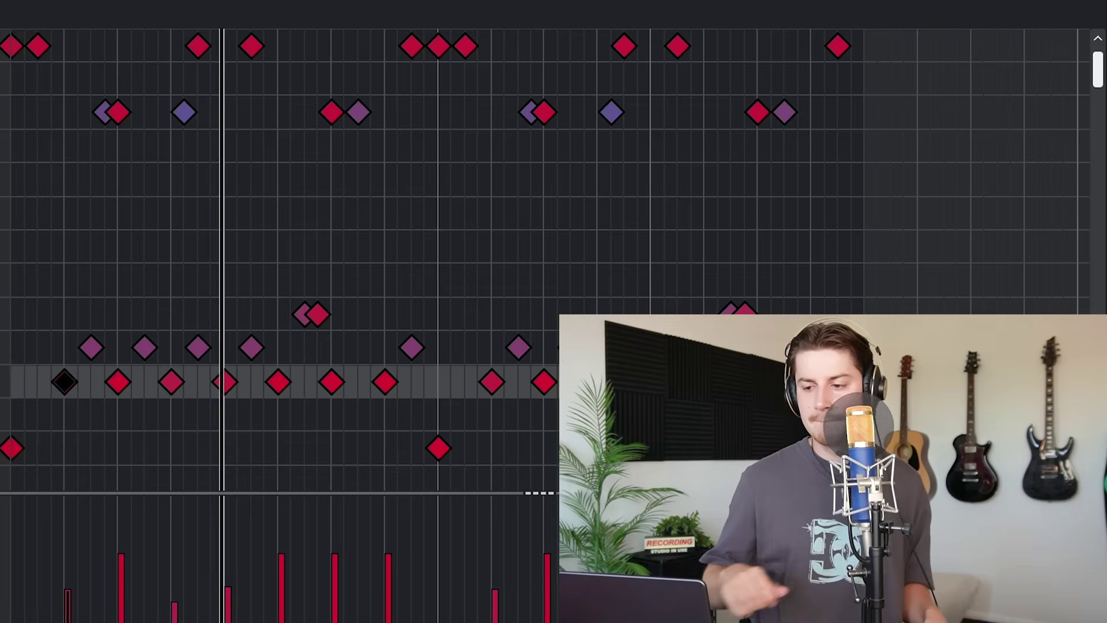
{"action": "left_click", "coordinate": [65, 384]}
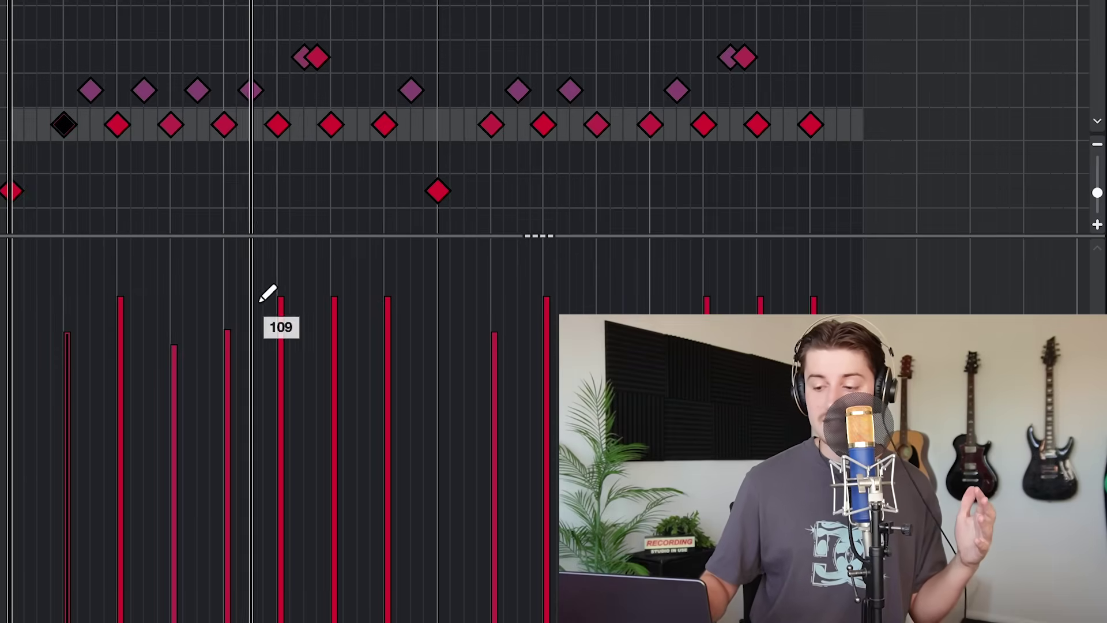
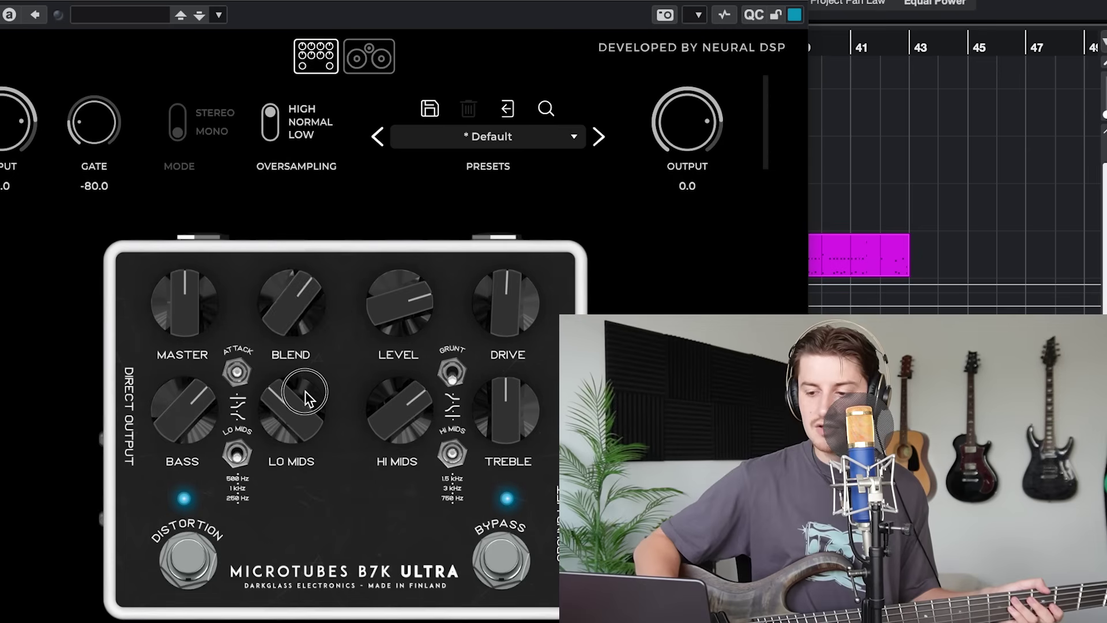
Step: Dial in the bass tone on the Microtubes B7K Ultra pedal
{"action": "double_click", "coordinate": [293, 346]}
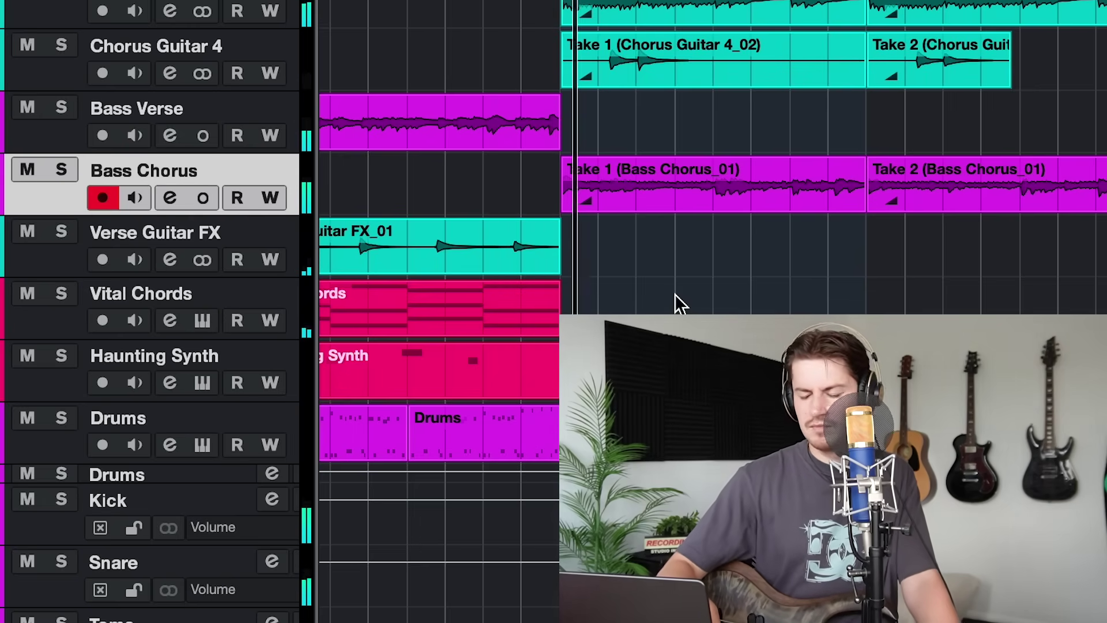
Step: Play the chorus and compare the Bass Chorus track soloed and within the full mix
{"action": "key", "text": "space"}
{"action": "key", "text": "s"}
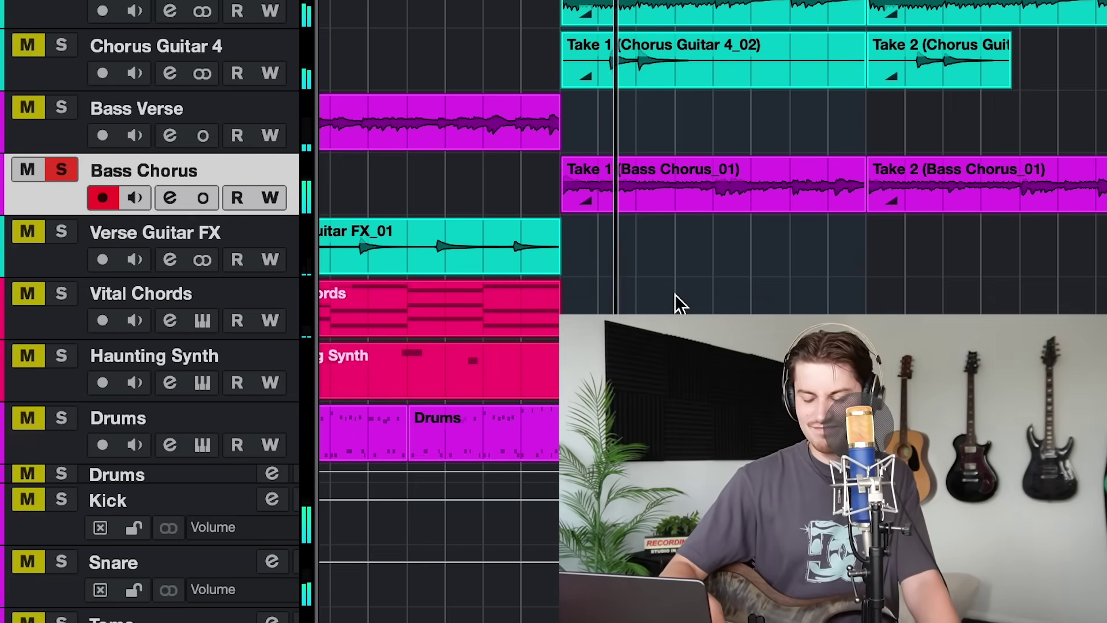
{"action": "key", "text": "s"}
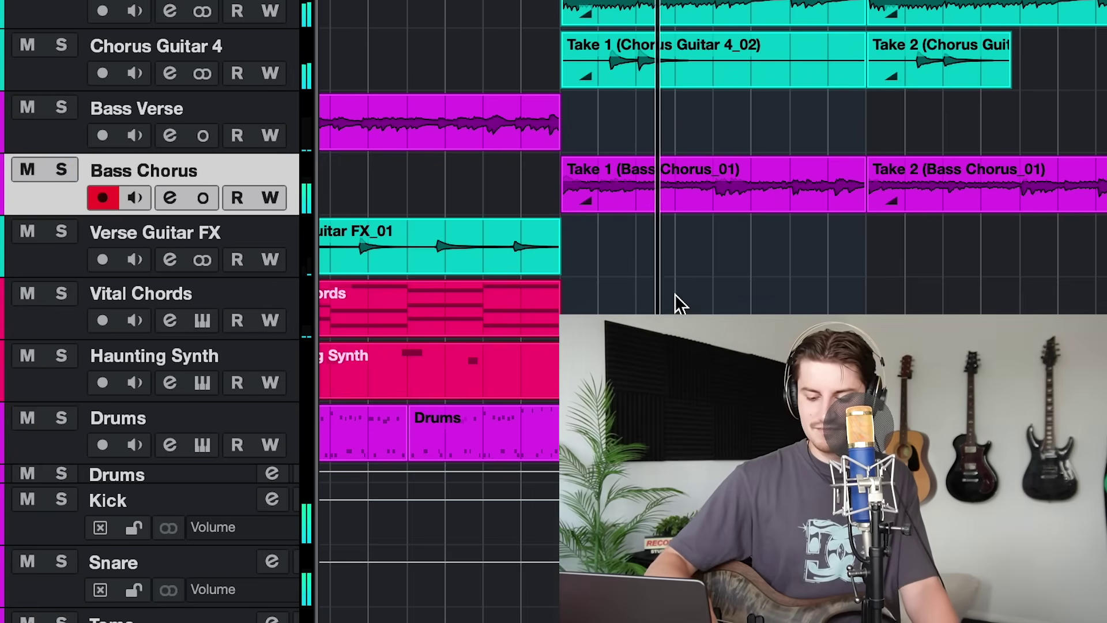